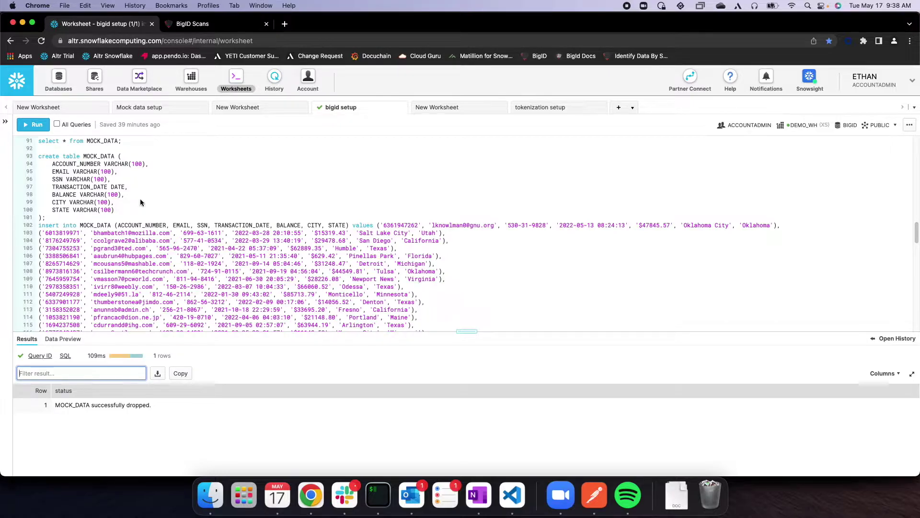
Step: Run the CREATE TABLE MOCK_DATA statement to recreate the table
{"action": "double_click", "coordinate": [102, 158]}
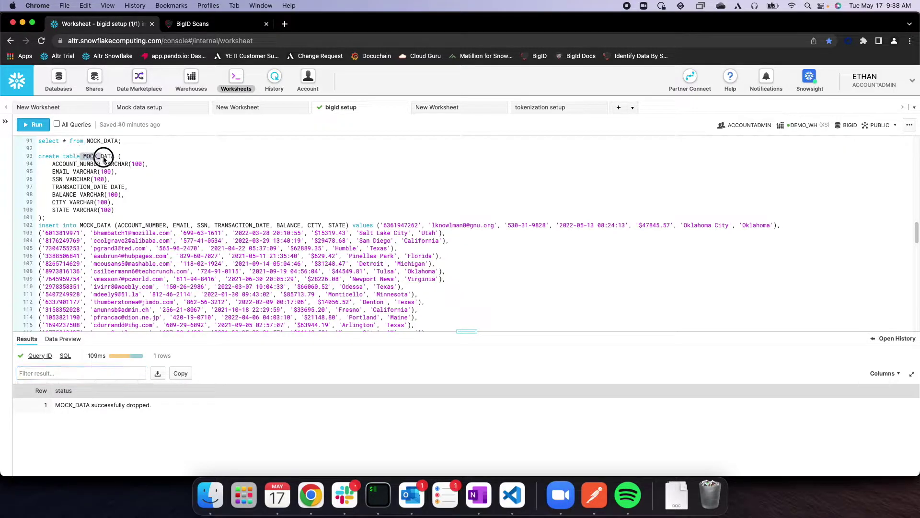
{"action": "left_click", "coordinate": [91, 157]}
{"action": "left_click", "coordinate": [33, 124]}
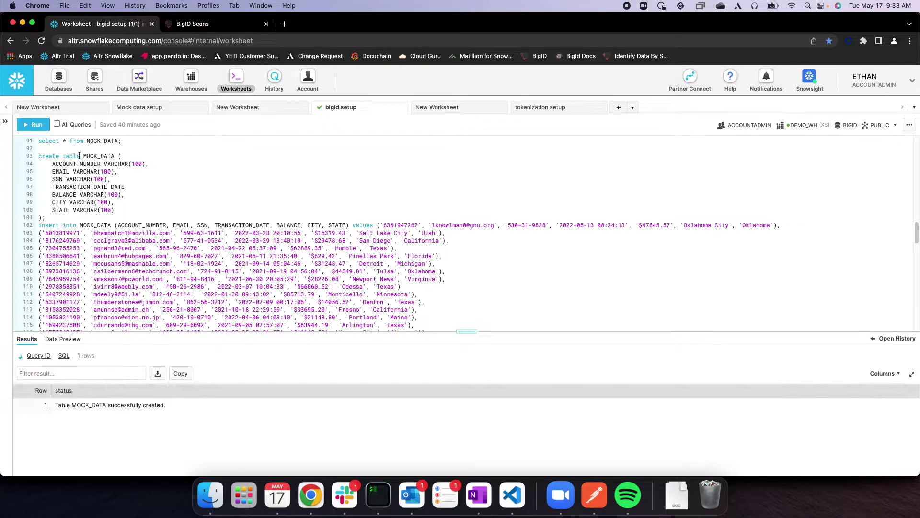
Step: Point out the ACCOUNT_NUMBER and SSN columns, then run the INSERT loading sample rows into MOCK_DATA
{"action": "double_click", "coordinate": [60, 164]}
{"action": "left_click", "coordinate": [53, 171]}
{"action": "left_click", "coordinate": [60, 180]}
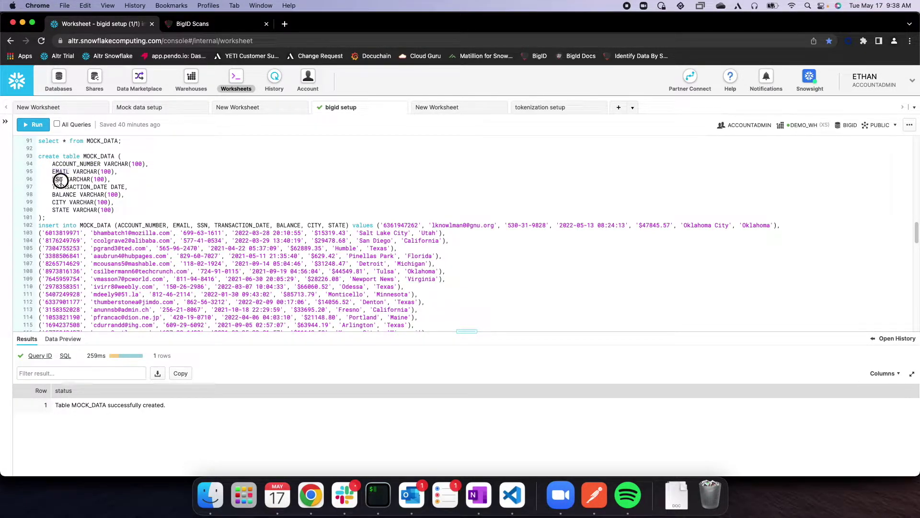
{"action": "double_click", "coordinate": [61, 179]}
{"action": "left_click", "coordinate": [58, 226]}
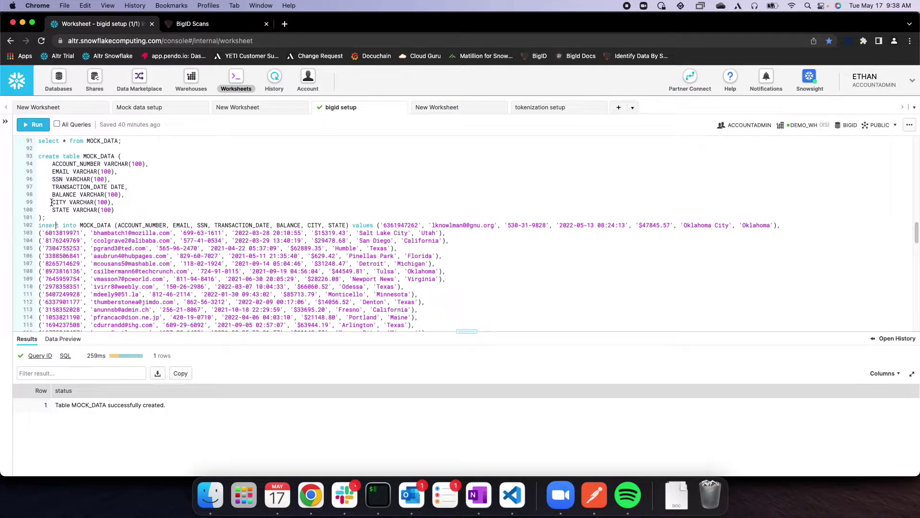
{"action": "left_click", "coordinate": [33, 127]}
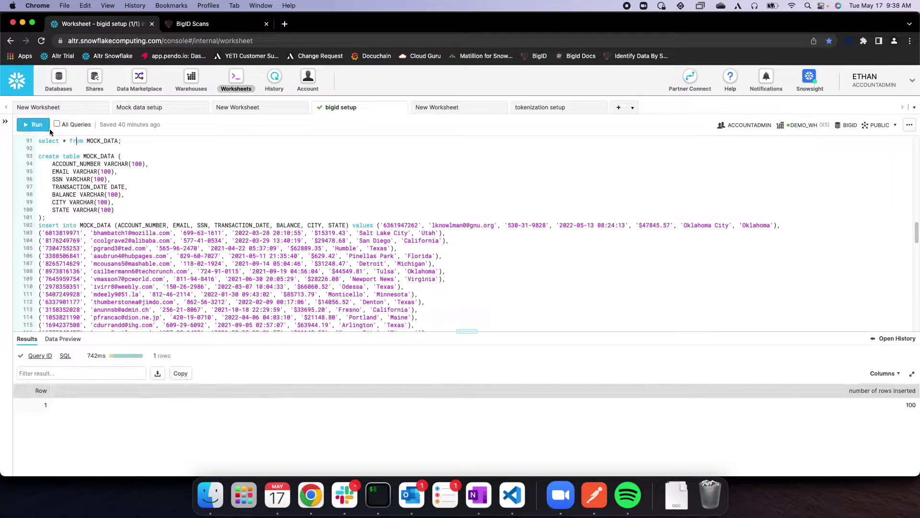
Step: Query all 100 MOCK_DATA rows, check the plain-text account number, email and SSN, then go to BigID Scans
{"action": "left_click", "coordinate": [42, 129]}
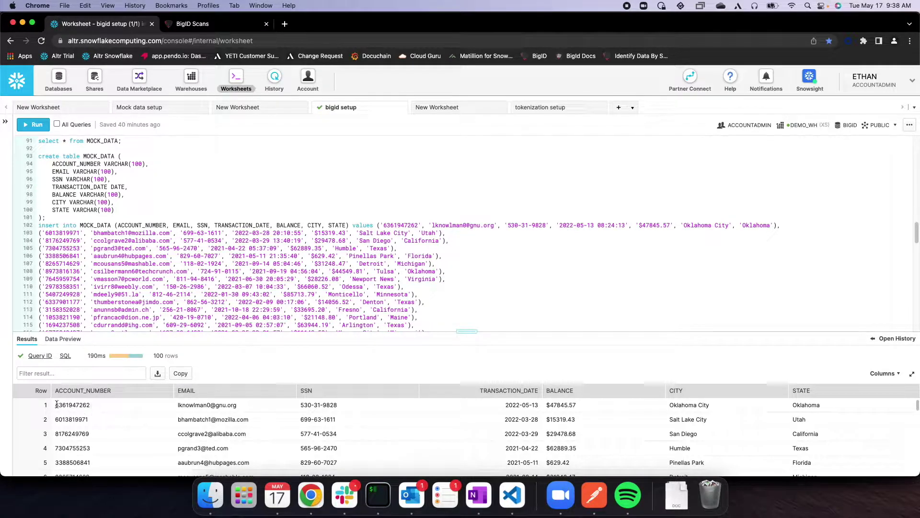
{"action": "left_click_drag", "start_coordinate": [79, 405], "coordinate": [54, 405]}
{"action": "double_click", "coordinate": [187, 405]}
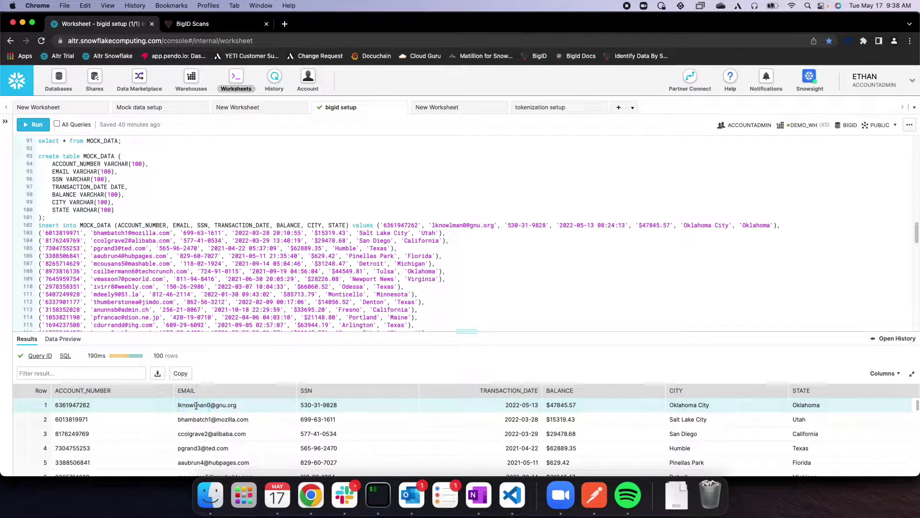
{"action": "left_click", "coordinate": [305, 402]}
{"action": "double_click", "coordinate": [305, 405]}
{"action": "left_click", "coordinate": [338, 405]}
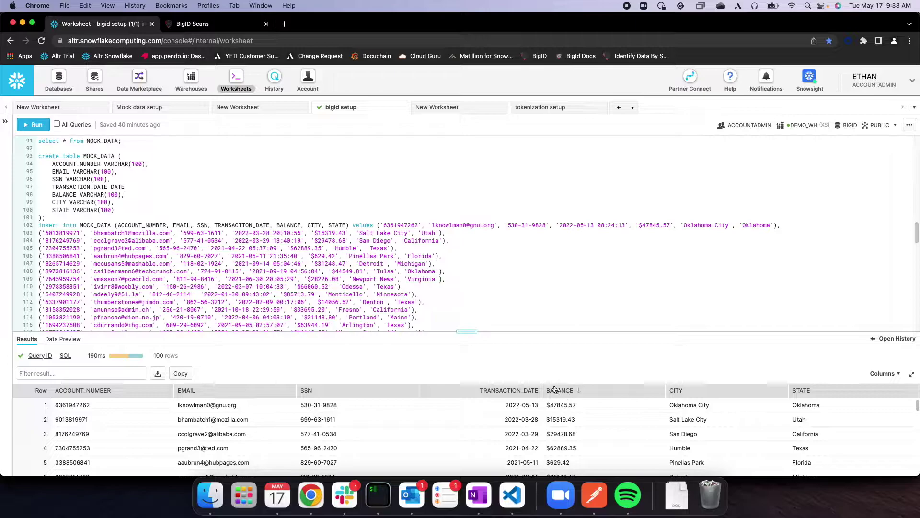
{"action": "left_click", "coordinate": [194, 24]}
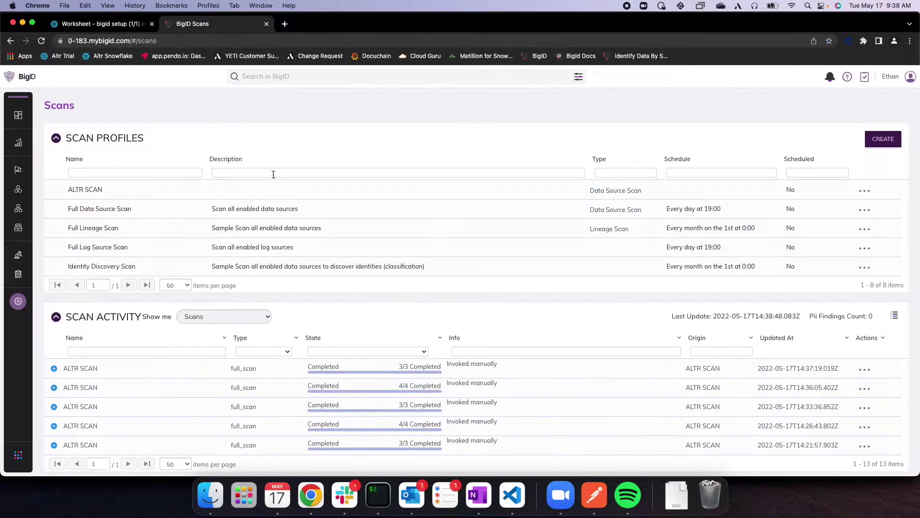
Step: Start a new ALTR SCAN run and go to Administration > Sensitivity Classification
{"action": "left_click", "coordinate": [850, 192]}
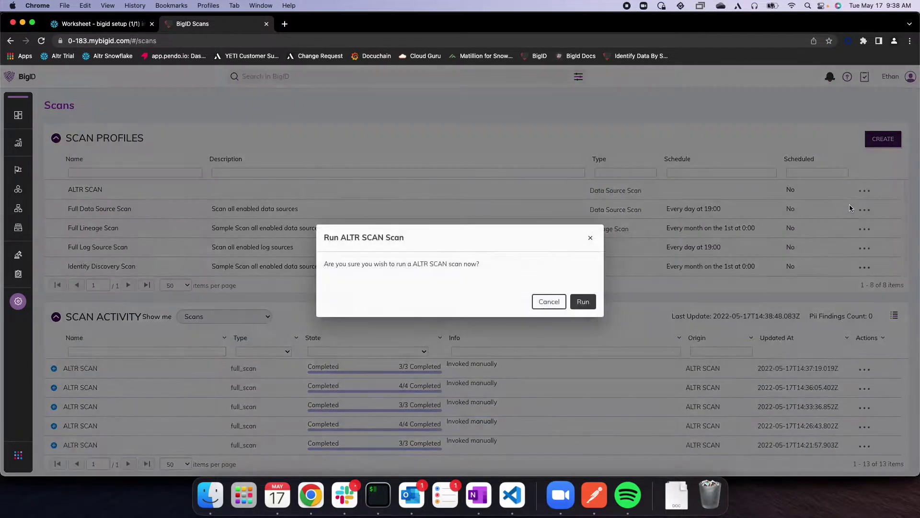
{"action": "left_click", "coordinate": [583, 302]}
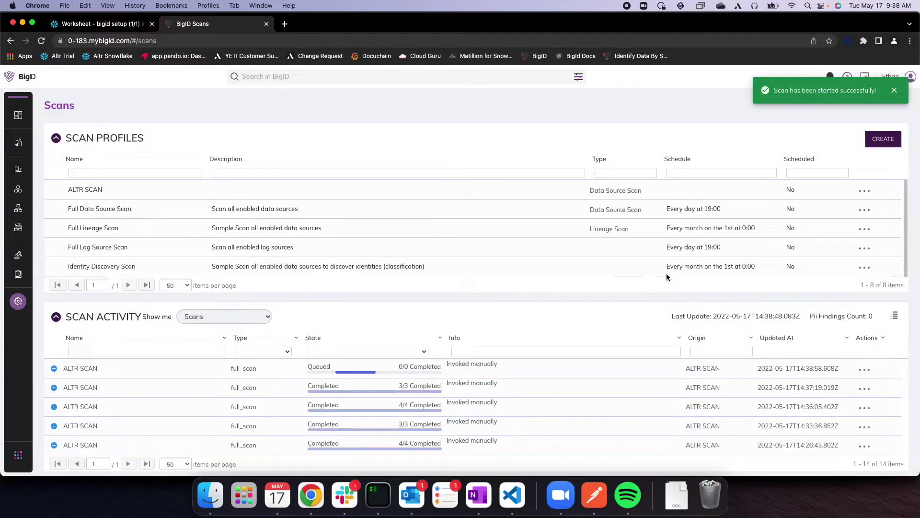
{"action": "mouse_move", "coordinate": [21, 408]}
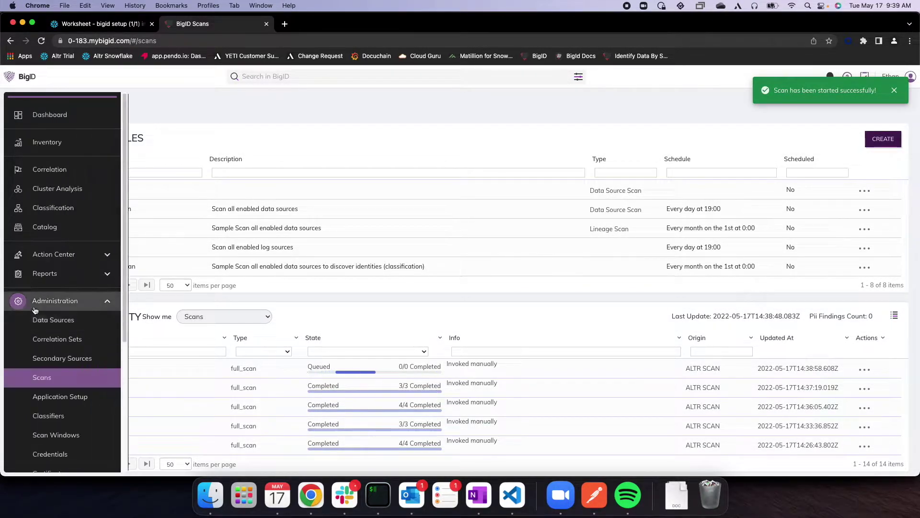
{"action": "scroll", "coordinate": [74, 410], "scroll_direction": "down", "scroll_amount": 3}
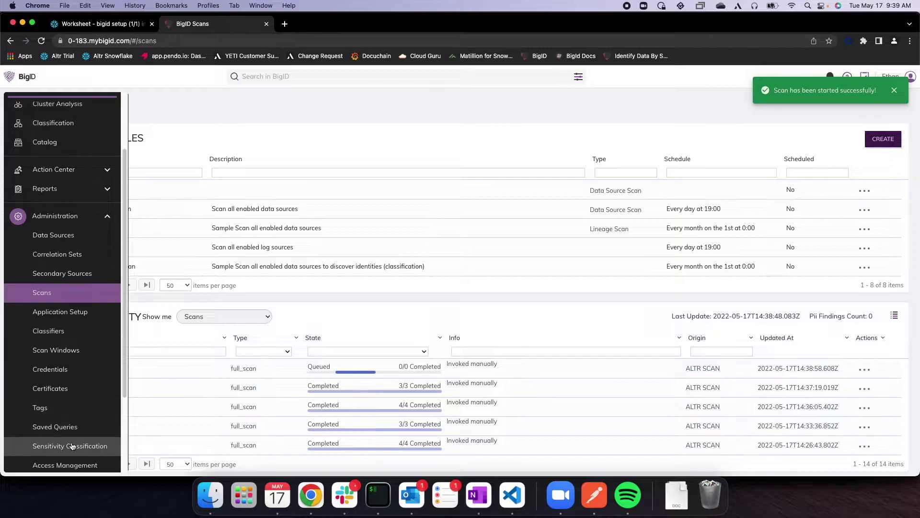
{"action": "left_click", "coordinate": [94, 447]}
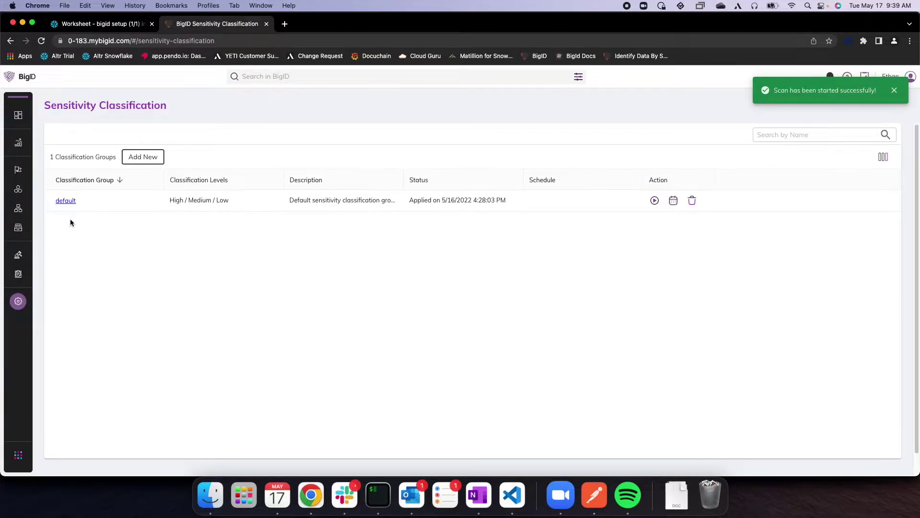
Step: Open the default classification group and view the High level classifier query
{"action": "left_click", "coordinate": [65, 201]}
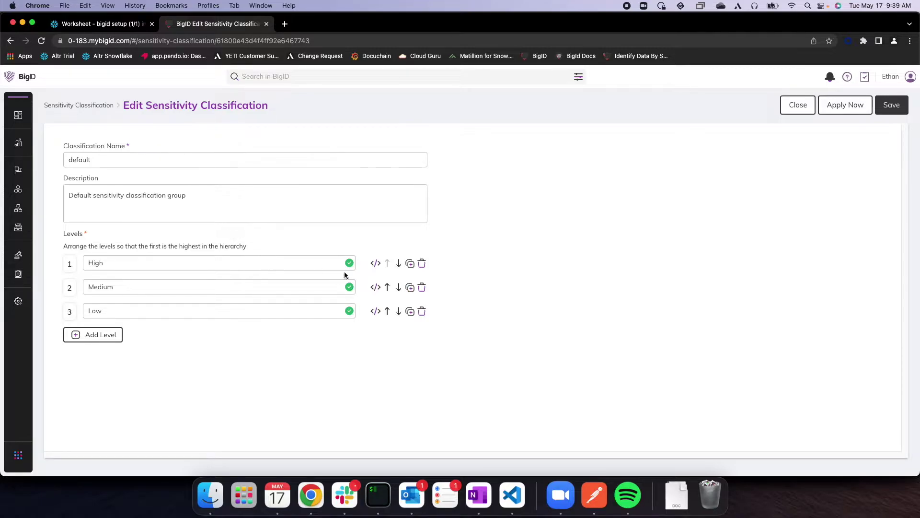
{"action": "left_click", "coordinate": [375, 263]}
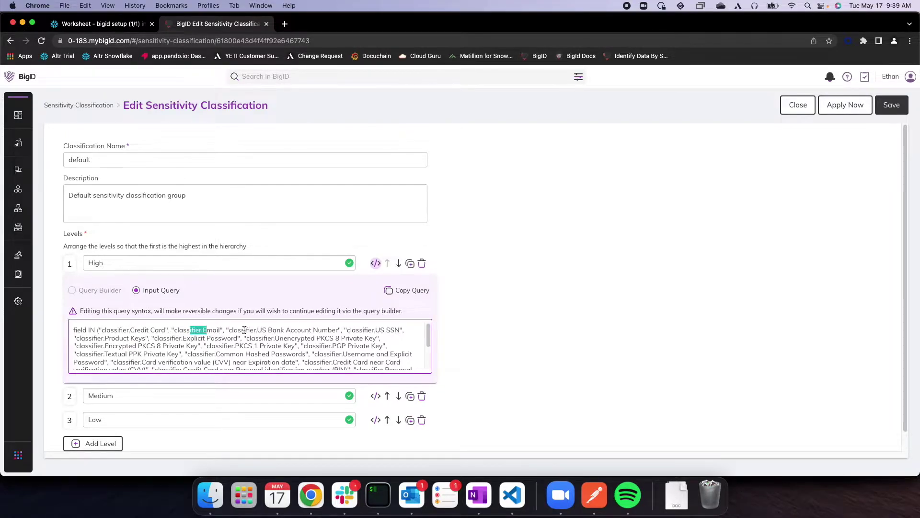
{"action": "left_click_drag", "start_coordinate": [245, 330], "coordinate": [397, 332]}
Step: Return to Administration > Scans, where the latest ALTR SCAN shows completed 6/6
{"action": "left_click", "coordinate": [397, 332]}
{"action": "left_click", "coordinate": [35, 302]}
{"action": "left_click", "coordinate": [46, 377]}
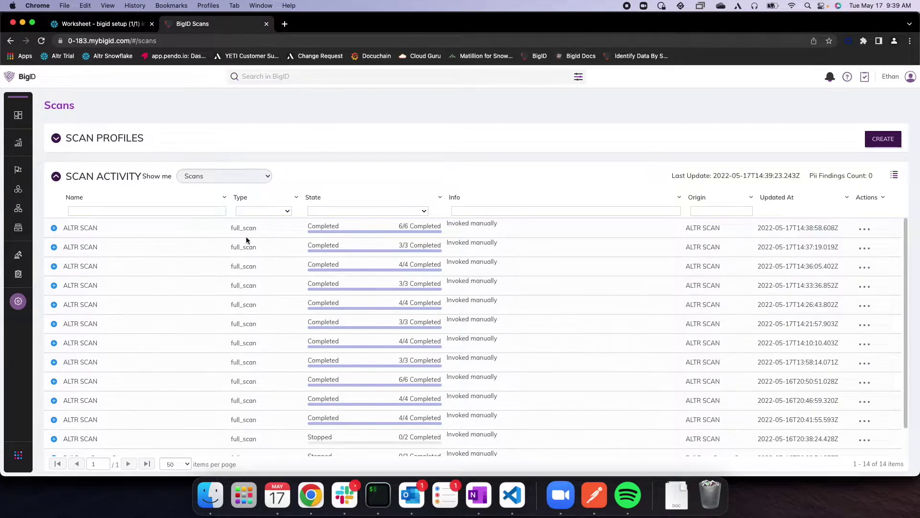
Step: View MOCK_DATA's catalog columns, with ACCOUNT_NUMBER, EMAIL and SSN flagged, then return to Snowflake
{"action": "left_click", "coordinate": [30, 228]}
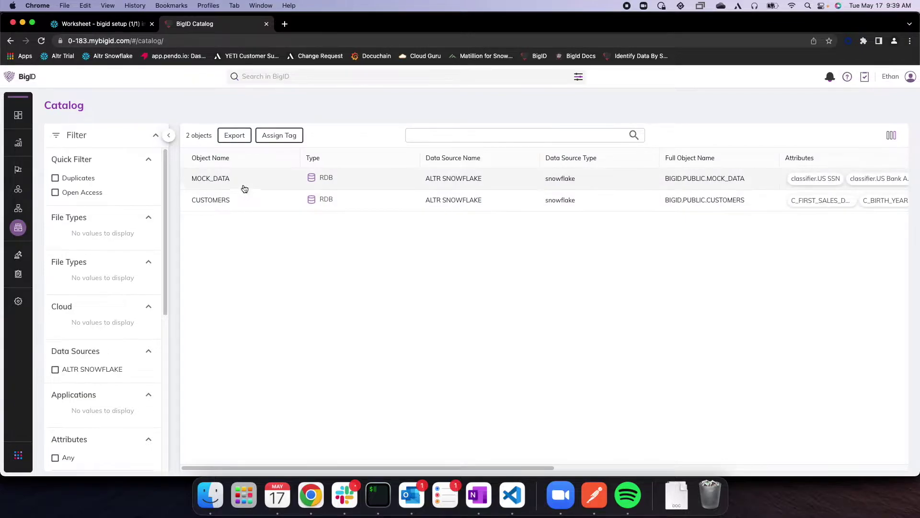
{"action": "left_click", "coordinate": [238, 191]}
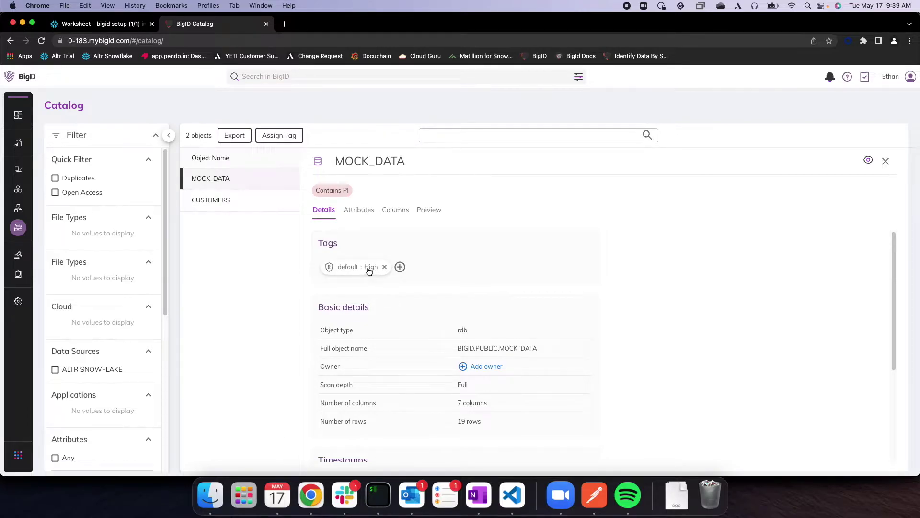
{"action": "left_click", "coordinate": [392, 209]}
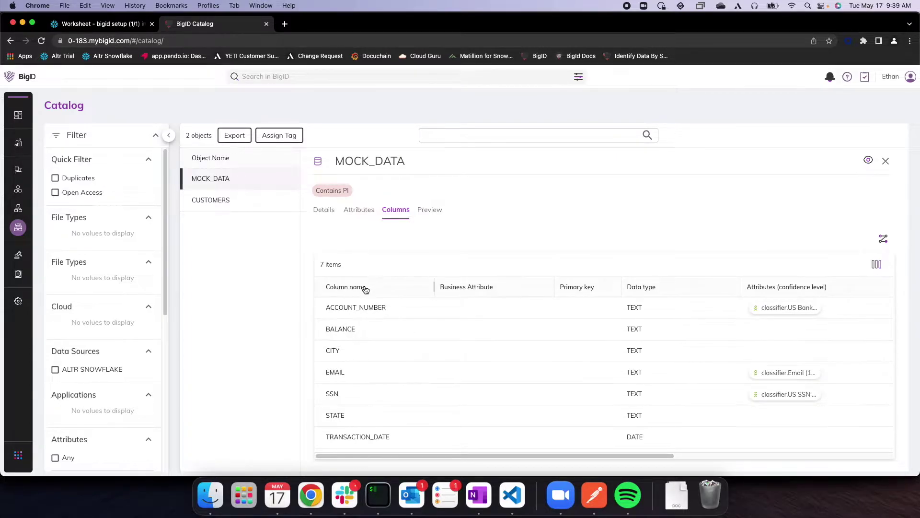
{"action": "left_click", "coordinate": [98, 23]}
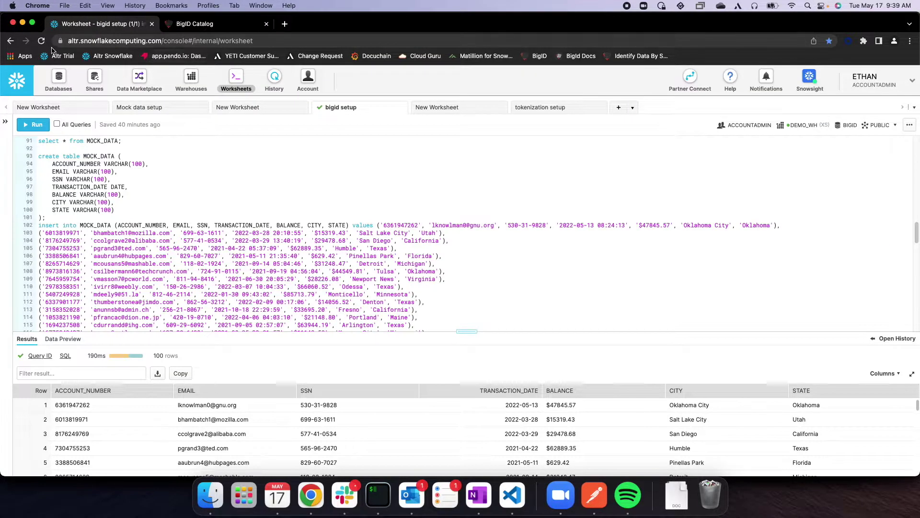
Step: Rerun SELECT * FROM MOCK_DATA and check the chain_ tokenized account number, email and SSN values
{"action": "left_click", "coordinate": [81, 141]}
{"action": "left_click", "coordinate": [25, 130]}
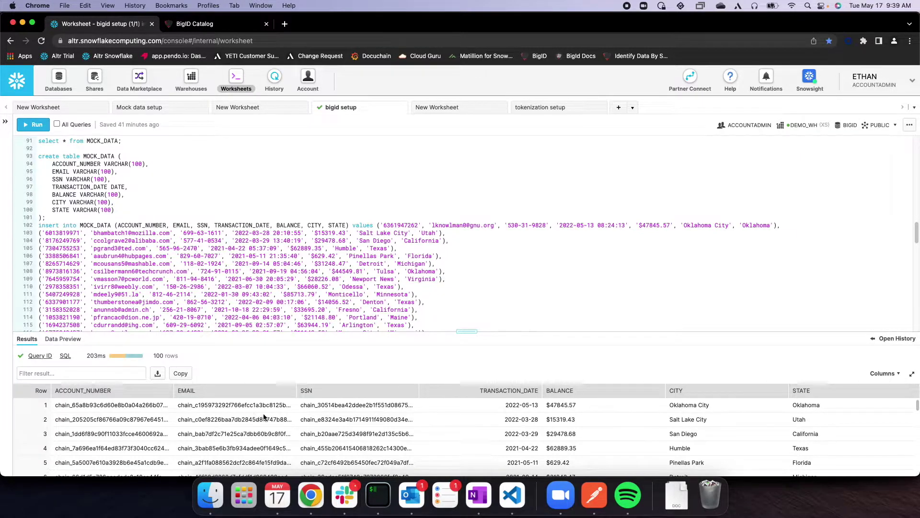
{"action": "scroll", "coordinate": [118, 417], "scroll_direction": "down", "scroll_amount": 15}
{"action": "scroll", "coordinate": [96, 413], "scroll_direction": "up", "scroll_amount": 15}
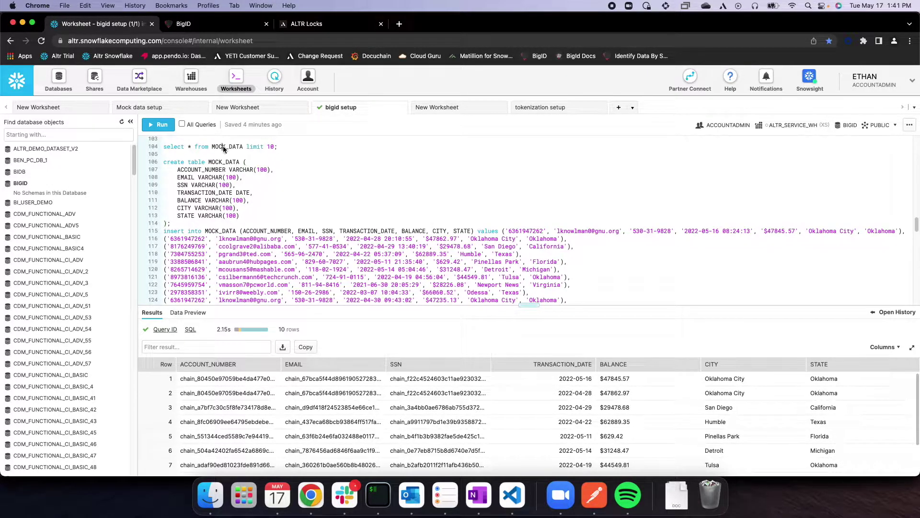
Step: Run SELECT * FROM MOCK_DATA LIMIT 10 with Cmd+Enter, returning chain_ tokens for ACCOUNT_NUMBER, EMAIL and SSN
{"action": "left_click", "coordinate": [177, 146]}
{"action": "key", "text": "super+Return"}
{"action": "scroll", "coordinate": [368, 271], "scroll_direction": "up", "scroll_amount": 2}
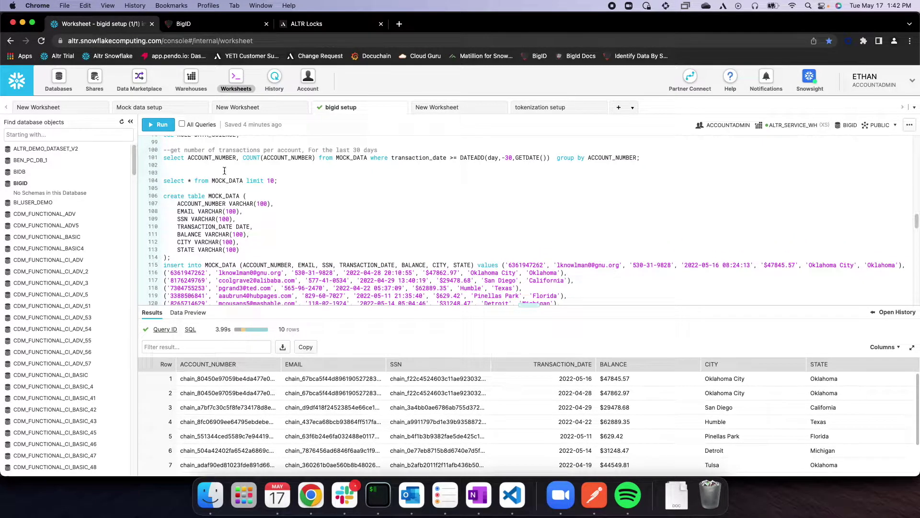
{"action": "left_click", "coordinate": [198, 159]}
{"action": "scroll", "coordinate": [304, 162], "scroll_direction": "down", "scroll_amount": 1}
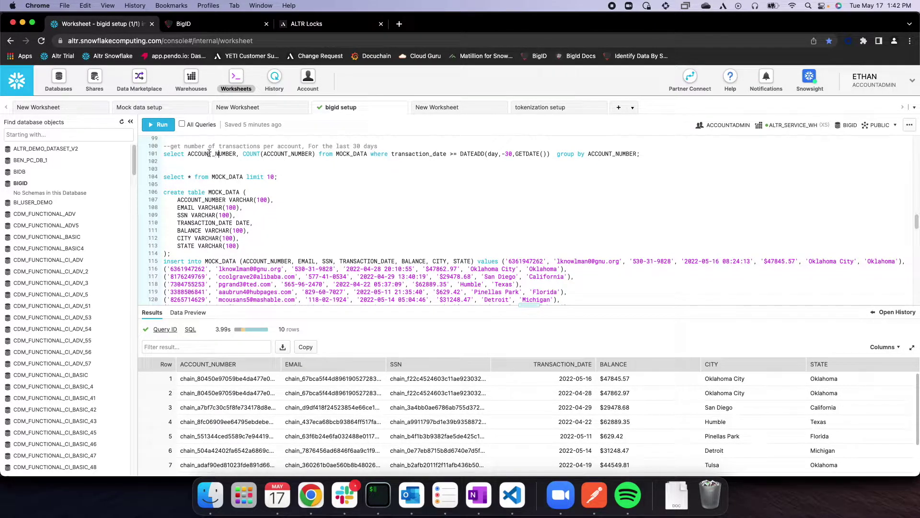
{"action": "left_click", "coordinate": [156, 125]}
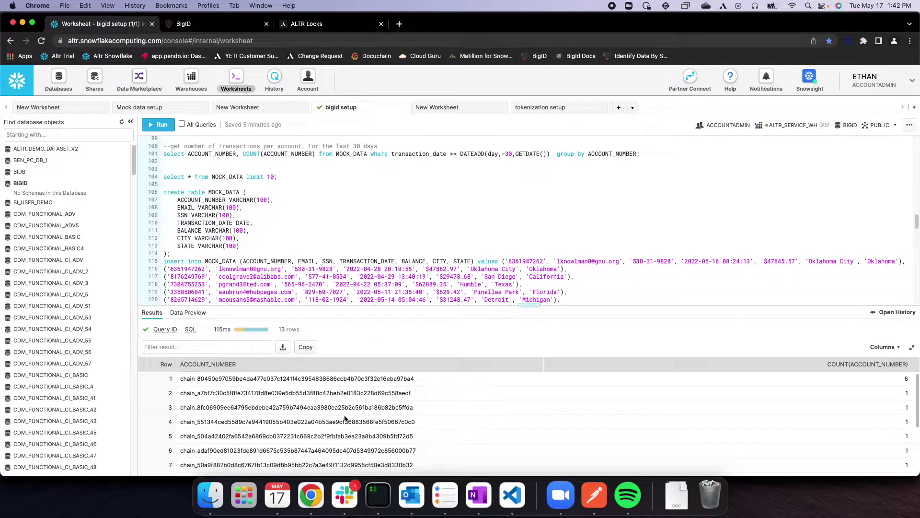
{"action": "left_click_drag", "start_coordinate": [183, 379], "coordinate": [414, 385]}
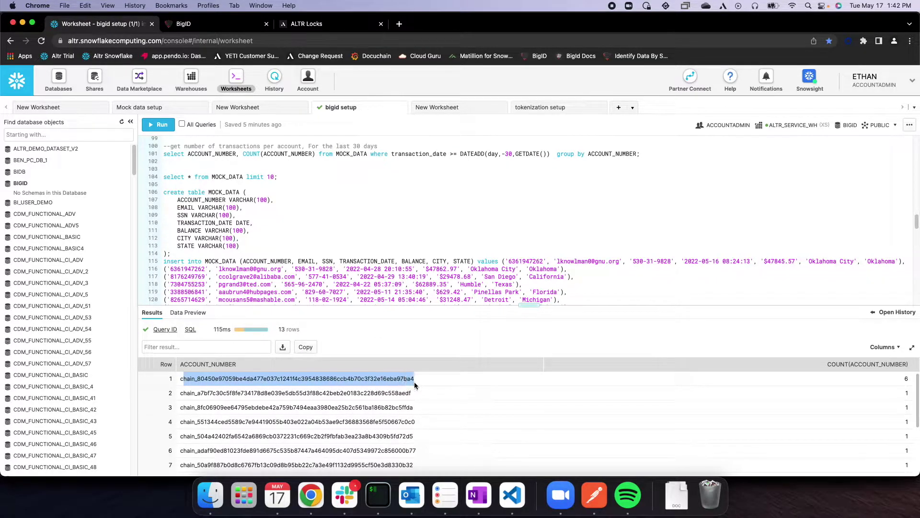
{"action": "left_click", "coordinate": [408, 380]}
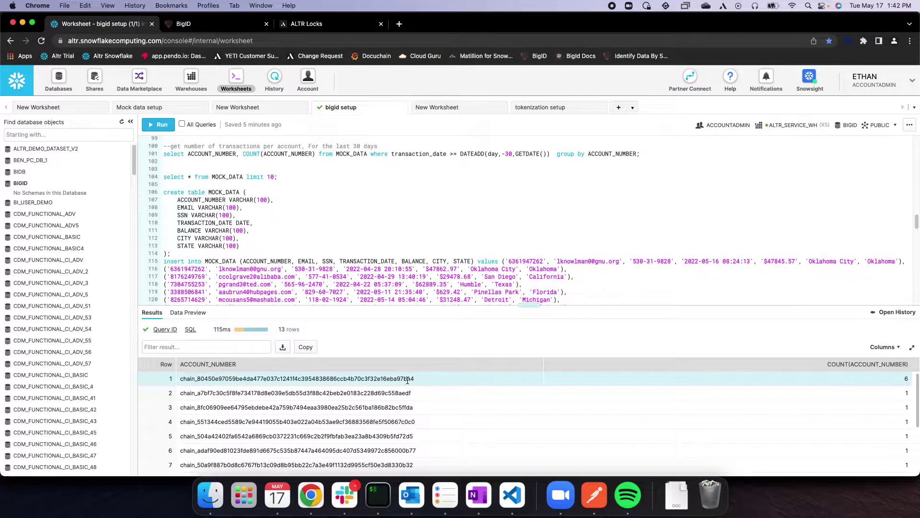
{"action": "left_click", "coordinate": [906, 379]}
{"action": "scroll", "coordinate": [642, 410], "scroll_direction": "down", "scroll_amount": 5}
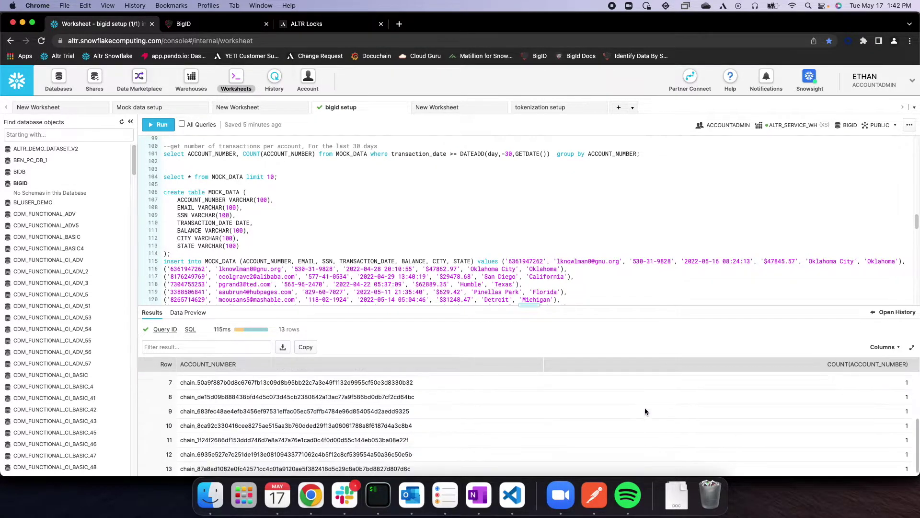
{"action": "scroll", "coordinate": [644, 412], "scroll_direction": "up", "scroll_amount": 5}
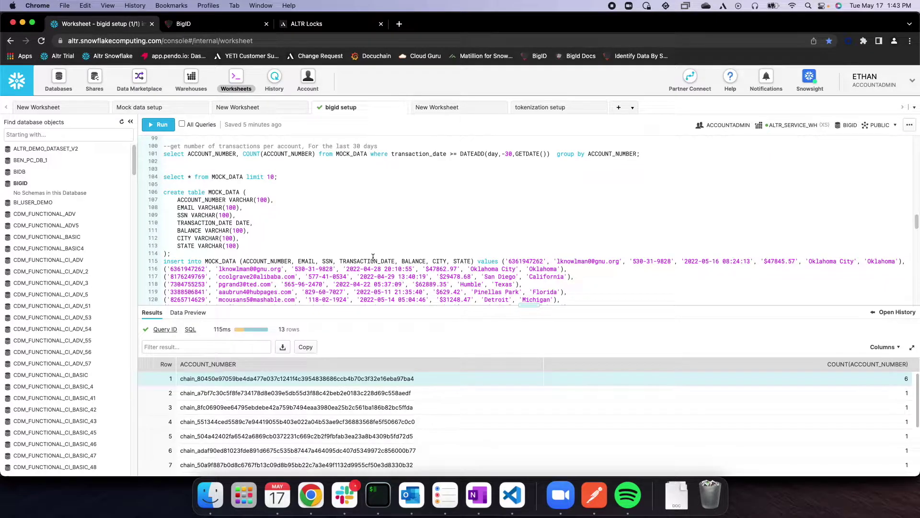
{"action": "left_click", "coordinate": [326, 25]}
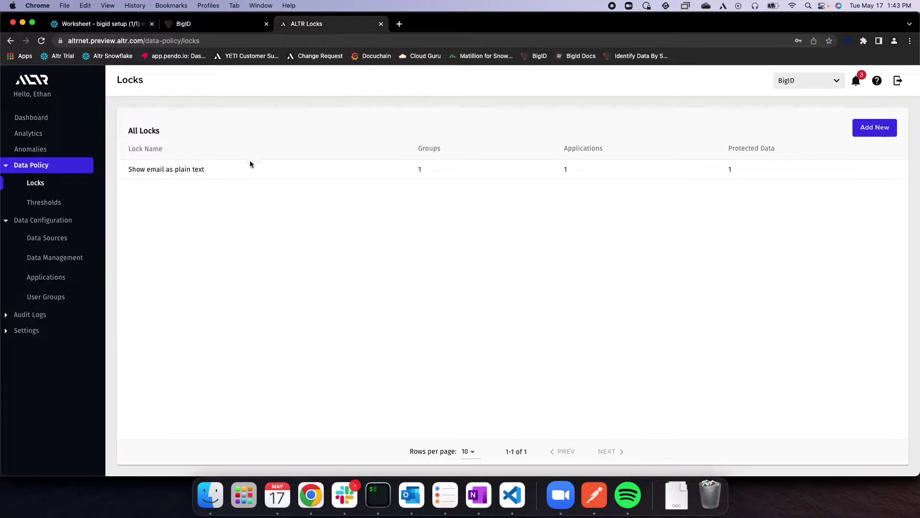
Step: Inspect the 'Show email as plain text' lock giving DATA_SCIENCE Email Address with No Mask
{"action": "left_click", "coordinate": [183, 174]}
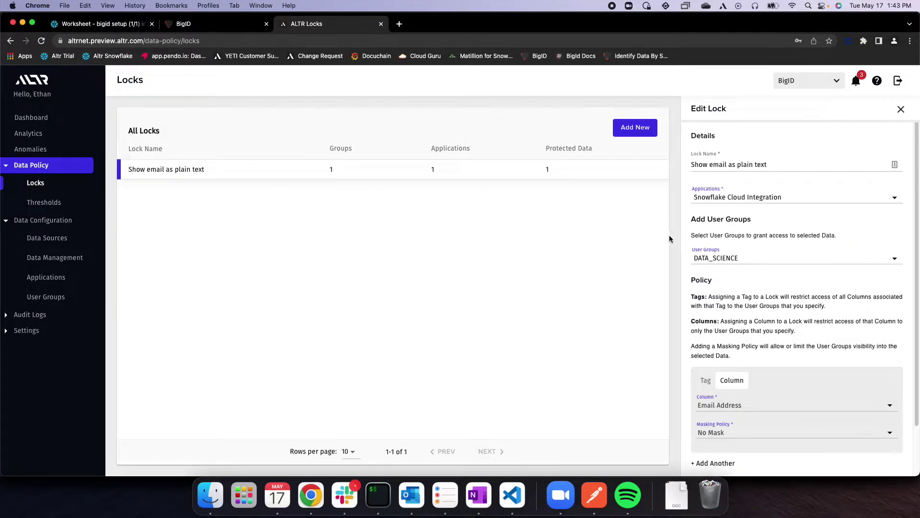
{"action": "scroll", "coordinate": [741, 350], "scroll_direction": "down", "scroll_amount": 1}
{"action": "scroll", "coordinate": [741, 350], "scroll_direction": "down", "scroll_amount": 1}
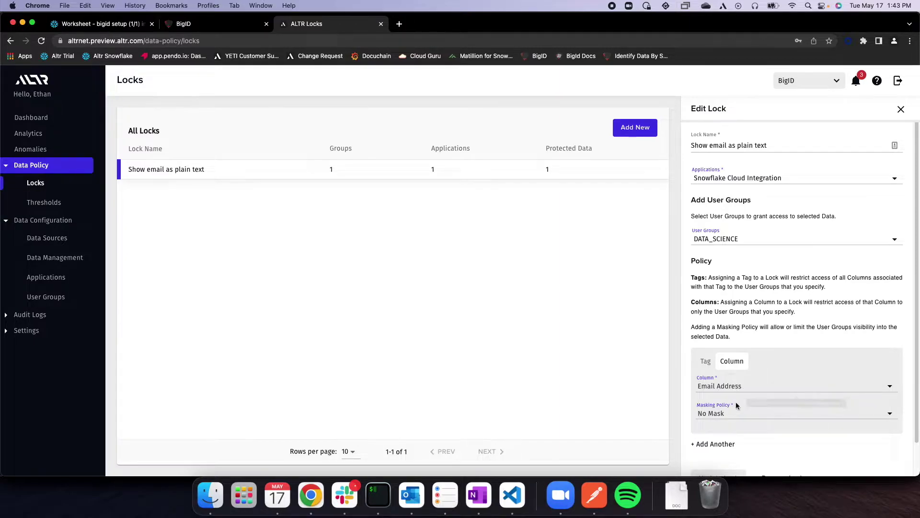
{"action": "left_click", "coordinate": [130, 30]}
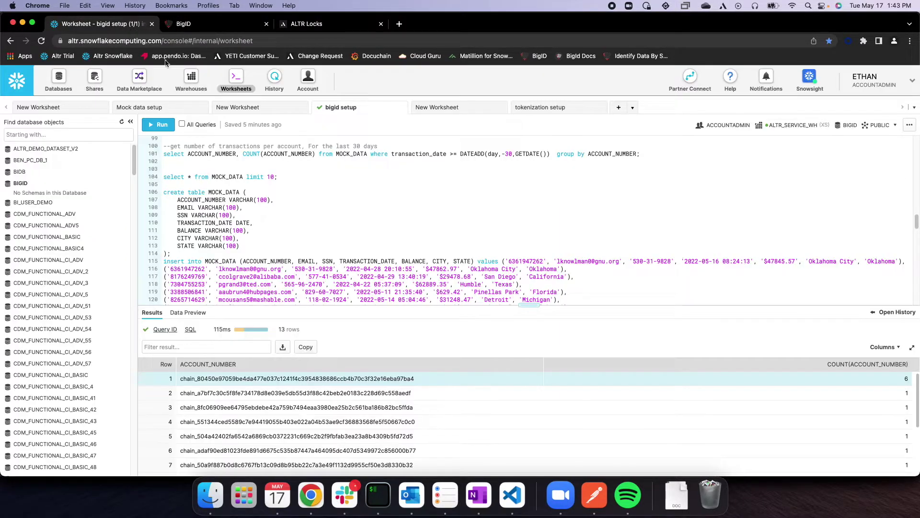
Step: Run USE ROLE DATA_SCIENCE to switch to the DATA_SCIENCE role
{"action": "scroll", "coordinate": [221, 149], "scroll_direction": "up", "scroll_amount": 2}
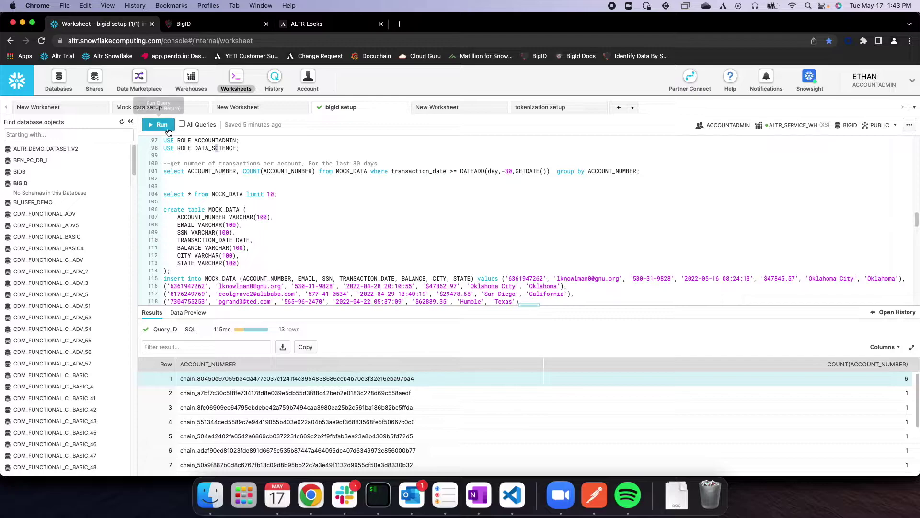
{"action": "left_click", "coordinate": [186, 148]}
{"action": "left_click", "coordinate": [158, 124]}
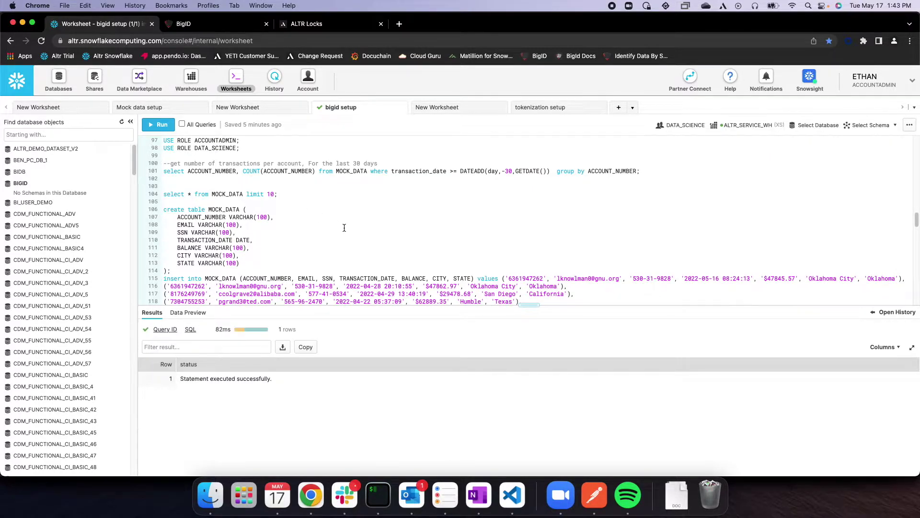
Step: Run the 10-row MOCK_DATA query, showing plain-text EMAIL with tokenized ACCOUNT_NUMBER and SSN
{"action": "left_click", "coordinate": [159, 124]}
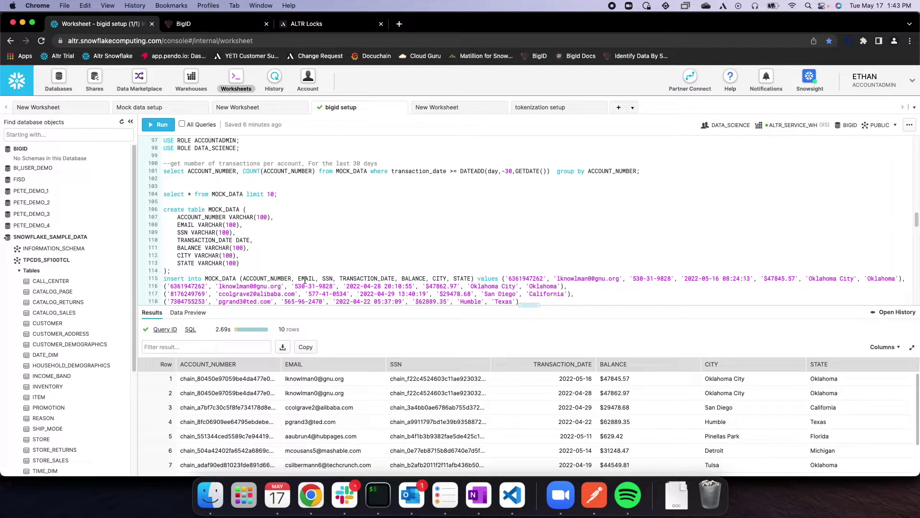
{"action": "scroll", "coordinate": [321, 404], "scroll_direction": "down", "scroll_amount": 1}
{"action": "scroll", "coordinate": [322, 404], "scroll_direction": "up", "scroll_amount": 1}
{"action": "scroll", "coordinate": [318, 397], "scroll_direction": "down", "scroll_amount": 1}
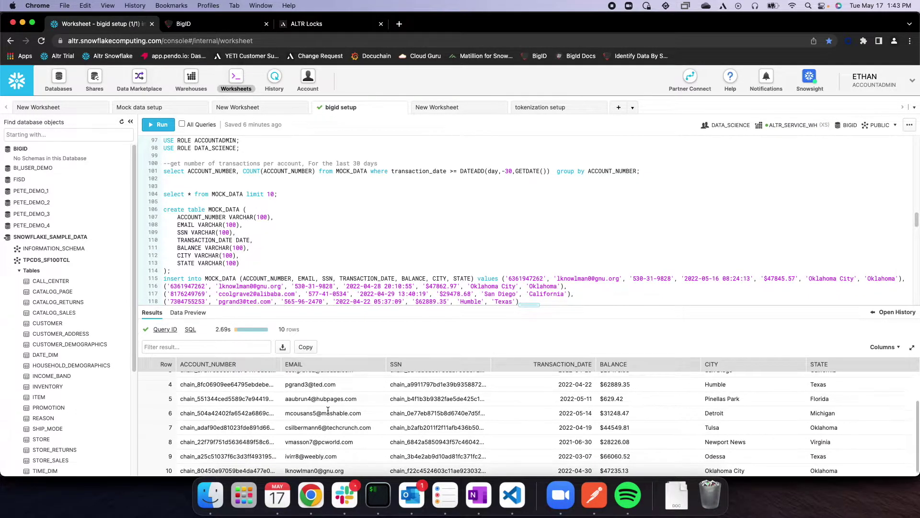
{"action": "scroll", "coordinate": [327, 411], "scroll_direction": "up", "scroll_amount": 1}
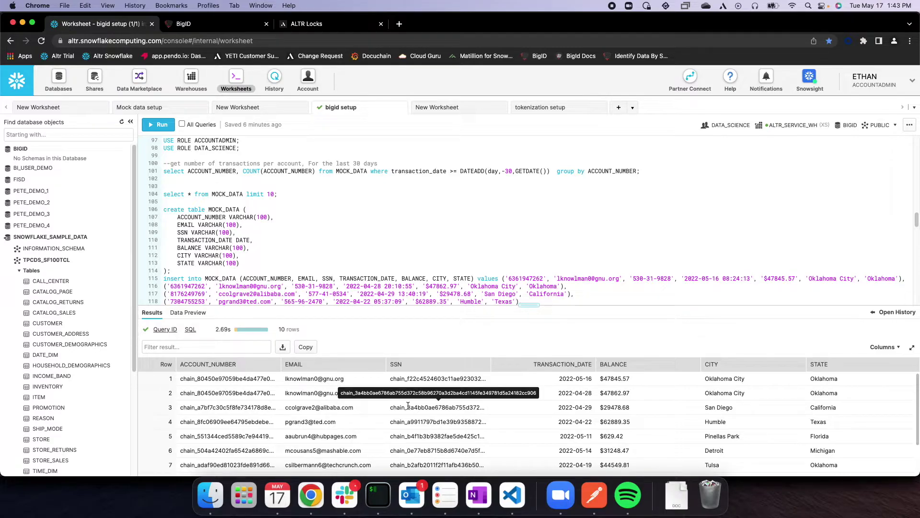
Step: Add a new ALTR threshold named 'data science cap'
{"action": "left_click", "coordinate": [344, 24]}
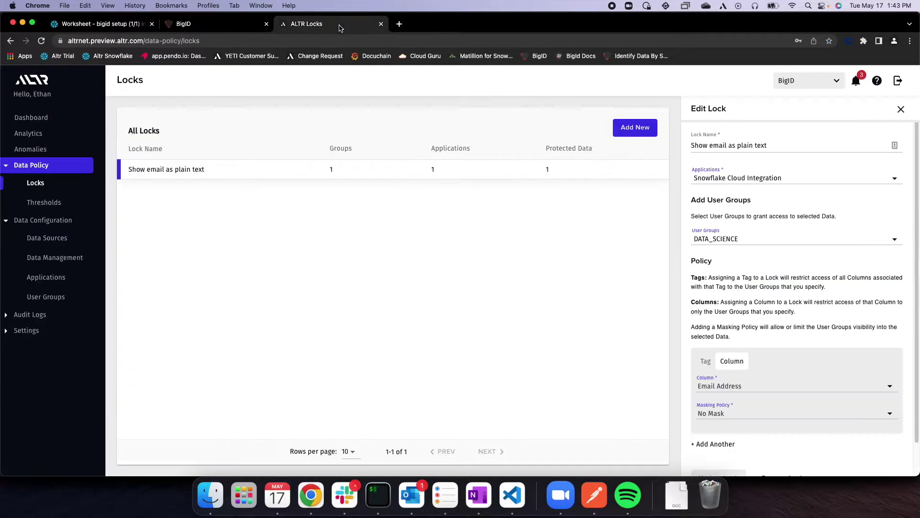
{"action": "left_click", "coordinate": [53, 204]}
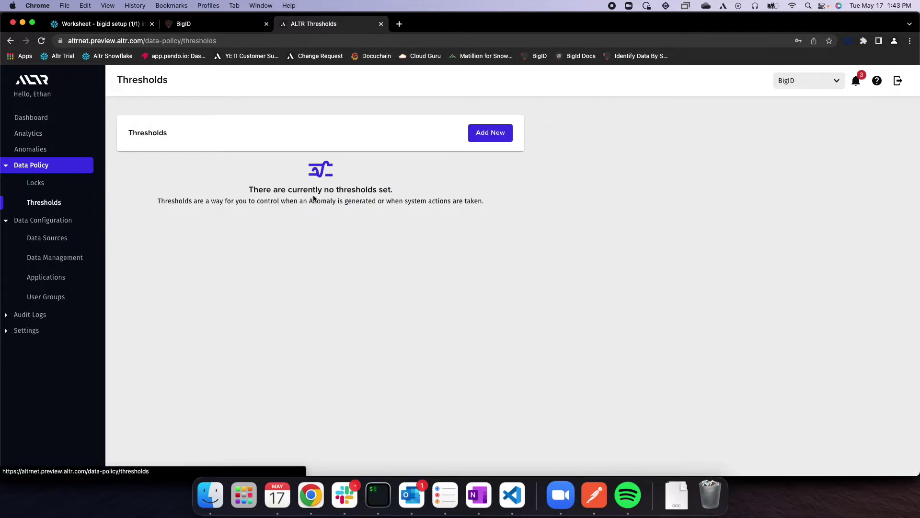
{"action": "left_click", "coordinate": [482, 139]}
{"action": "left_click", "coordinate": [695, 144]}
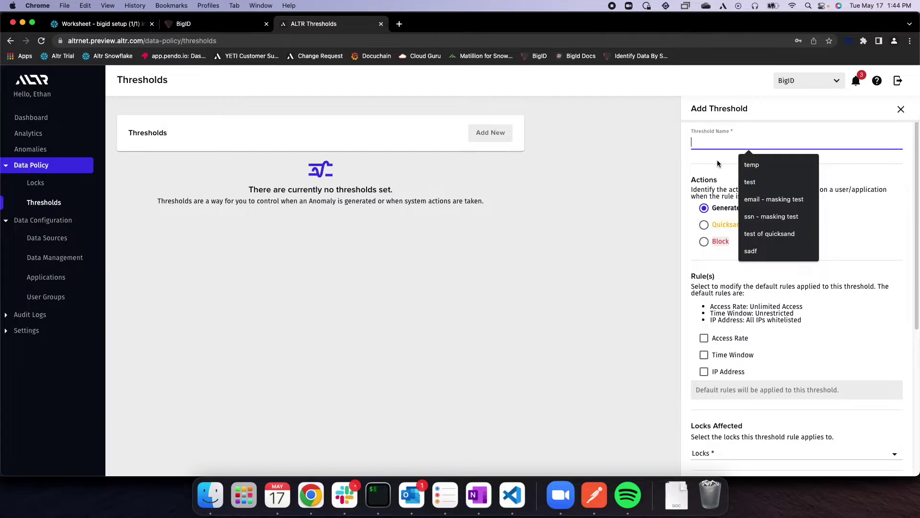
{"action": "type", "text": "data science"}
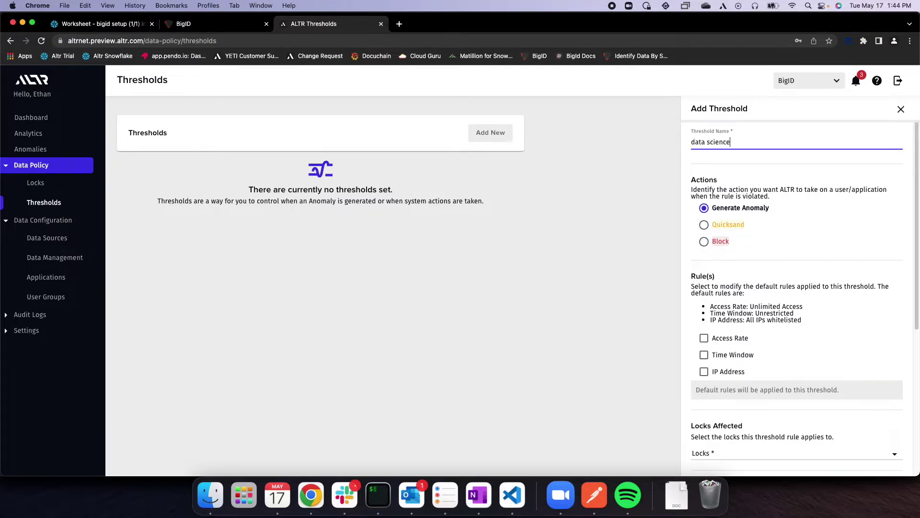
{"action": "type", "text": " cap"}
Step: Set the threshold to Block with an Access Rate limit of 10 per Day
{"action": "left_click", "coordinate": [714, 242]}
{"action": "scroll", "coordinate": [746, 257], "scroll_direction": "down", "scroll_amount": 2}
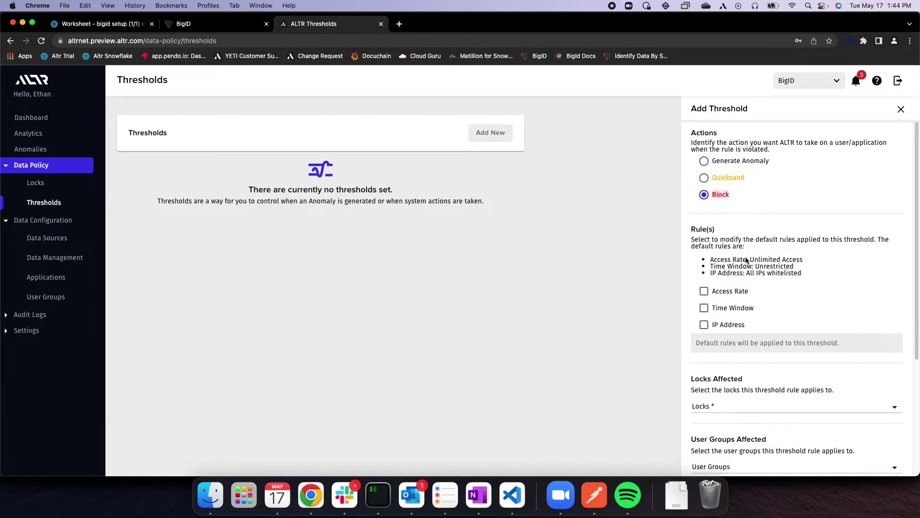
{"action": "left_click", "coordinate": [704, 269]}
{"action": "scroll", "coordinate": [799, 280], "scroll_direction": "down", "scroll_amount": 2}
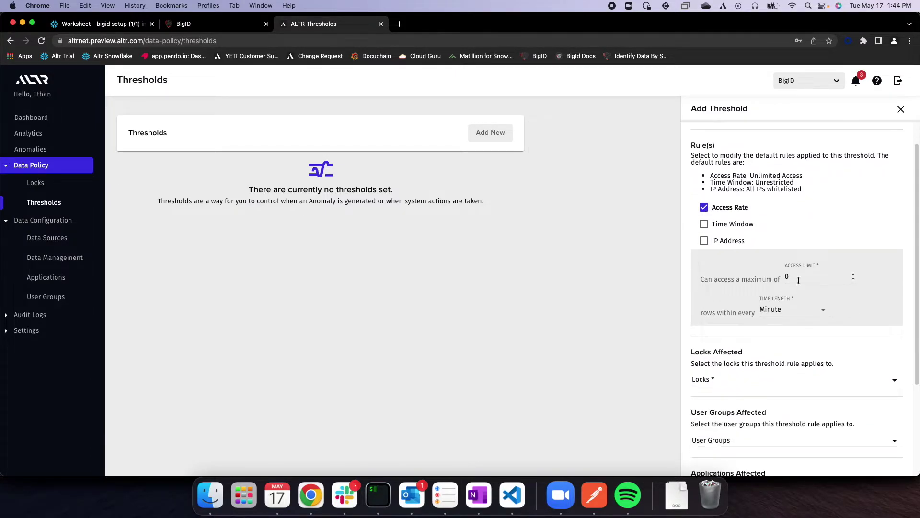
{"action": "left_click_drag", "start_coordinate": [796, 278], "coordinate": [777, 280]}
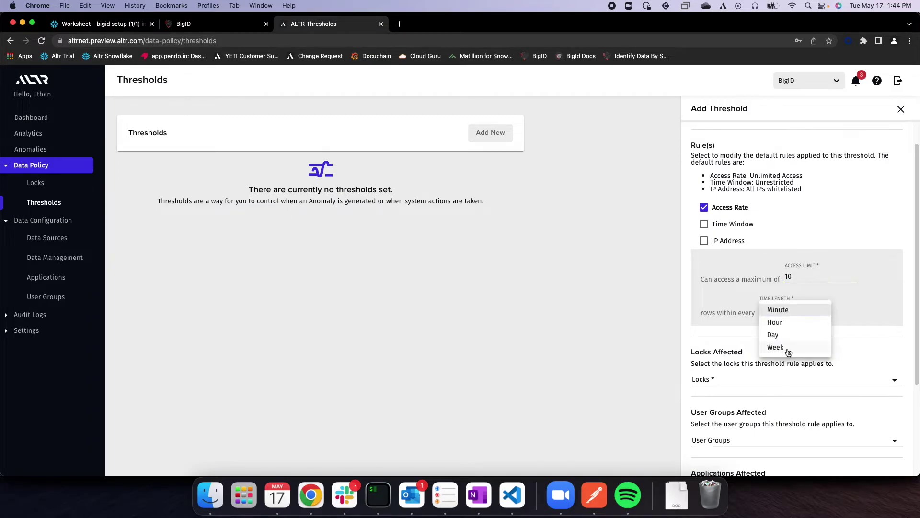
{"action": "left_click", "coordinate": [787, 338]}
{"action": "scroll", "coordinate": [835, 307], "scroll_direction": "down", "scroll_amount": 2}
Step: Apply the threshold to the plain-text email lock and the DATA_SCIENCE user group
{"action": "left_click", "coordinate": [802, 304]}
{"action": "left_click", "coordinate": [767, 339]}
{"action": "left_click", "coordinate": [766, 365]}
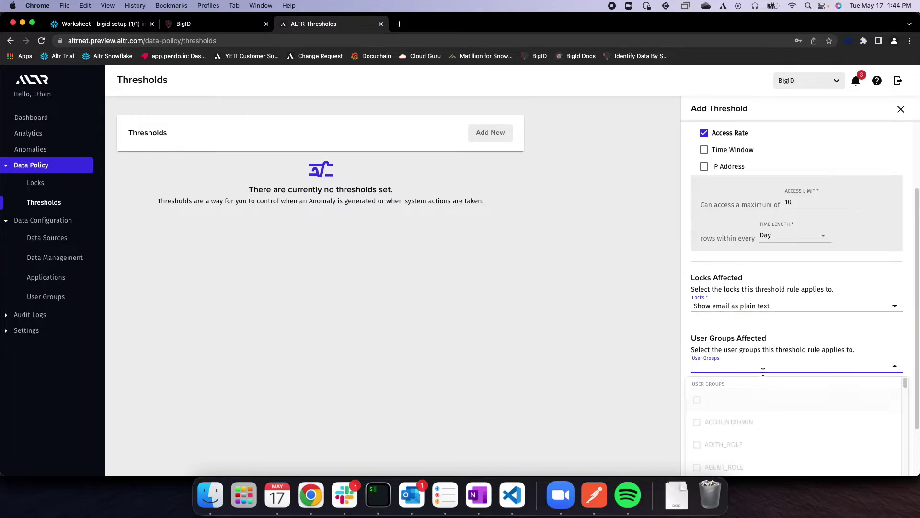
{"action": "type", "text": "data"}
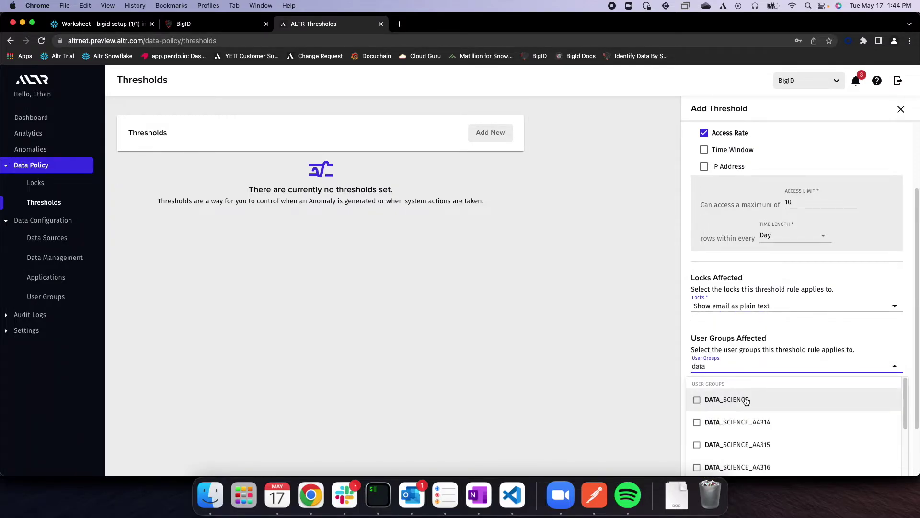
{"action": "left_click", "coordinate": [748, 401]}
{"action": "key", "text": "Escape"}
Step: Choose Snowflake Cloud Integration as the application and create the threshold
{"action": "left_click", "coordinate": [776, 426]}
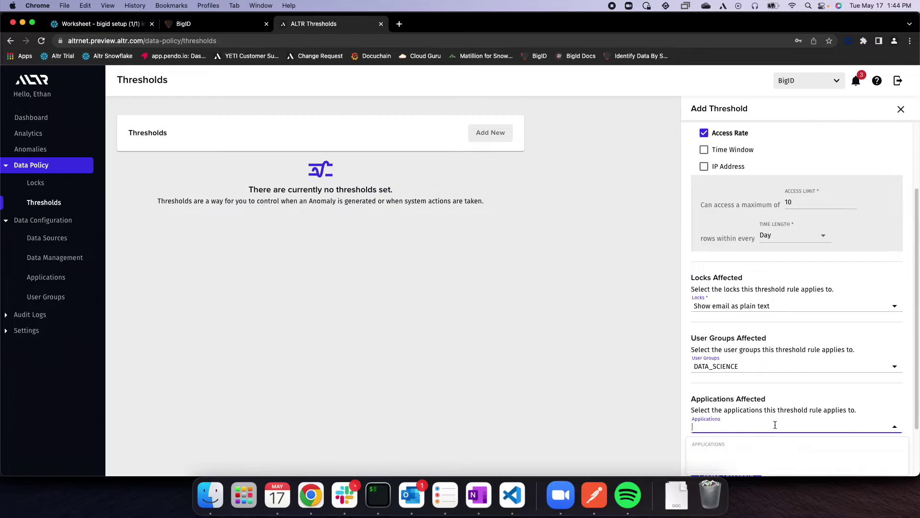
{"action": "scroll", "coordinate": [774, 430], "scroll_direction": "down", "scroll_amount": 2}
{"action": "left_click", "coordinate": [767, 393]}
{"action": "left_click", "coordinate": [795, 435]}
{"action": "left_click", "coordinate": [756, 409]}
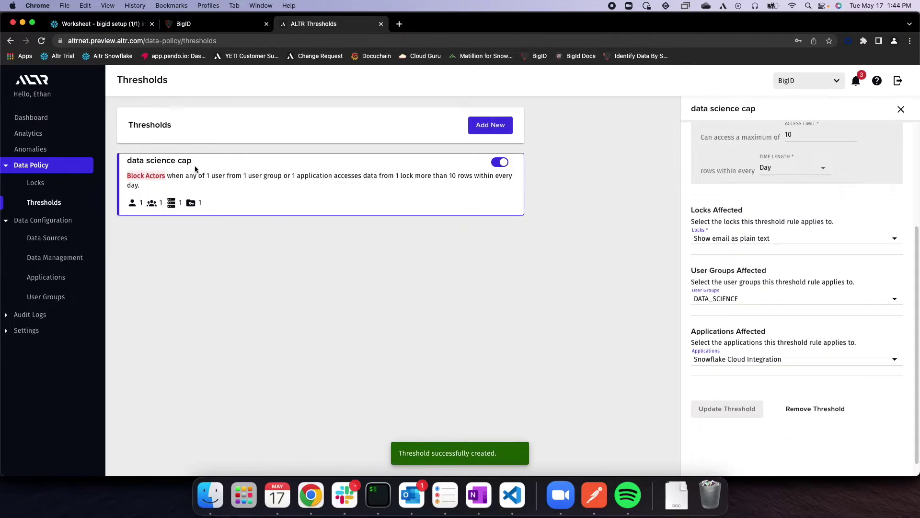
{"action": "left_click", "coordinate": [123, 27]}
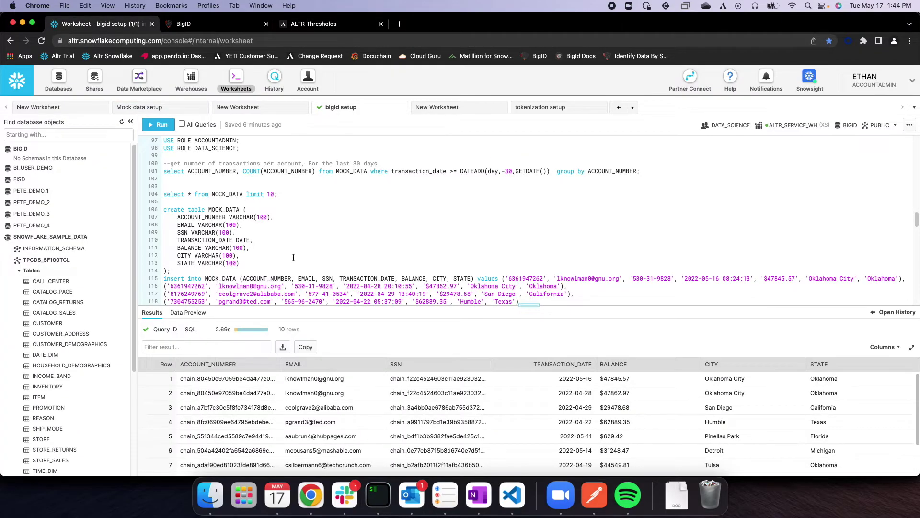
Step: Rerun the MOCK_DATA query with its row limit set to 9, returning plain-text emails
{"action": "left_click", "coordinate": [271, 193]}
{"action": "key", "text": "super+Return"}
{"action": "left_click", "coordinate": [272, 194]}
{"action": "key", "text": "BackSpace"}
{"action": "key", "text": "BackSpace"}
{"action": "type", "text": "9"}
{"action": "key", "text": "super+Return"}
Step: Change the row limit to 50 and rerun, checking that EMAIL now shows chain_ tokens
{"action": "key", "text": "BackSpace"}
{"action": "type", "text": "50"}
{"action": "key", "text": "super+Return"}
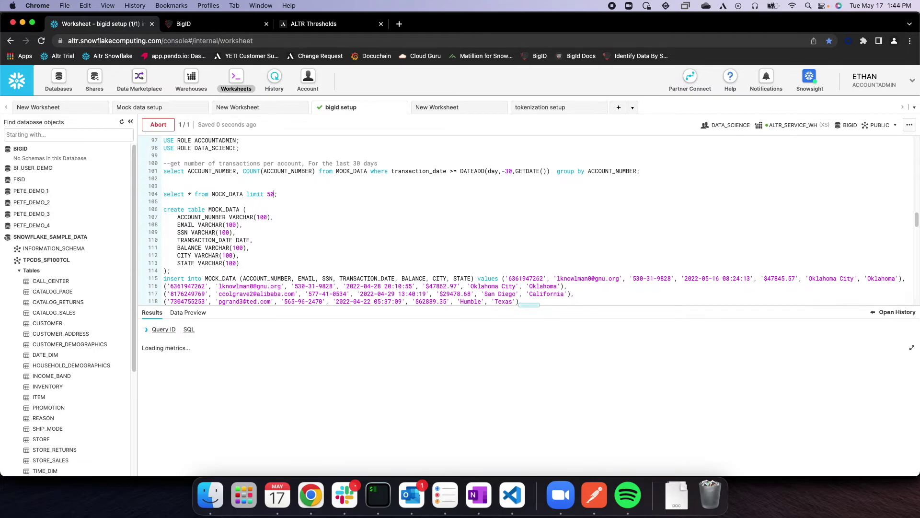
{"action": "scroll", "coordinate": [344, 437], "scroll_direction": "down", "scroll_amount": 10}
{"action": "scroll", "coordinate": [343, 437], "scroll_direction": "up", "scroll_amount": 10}
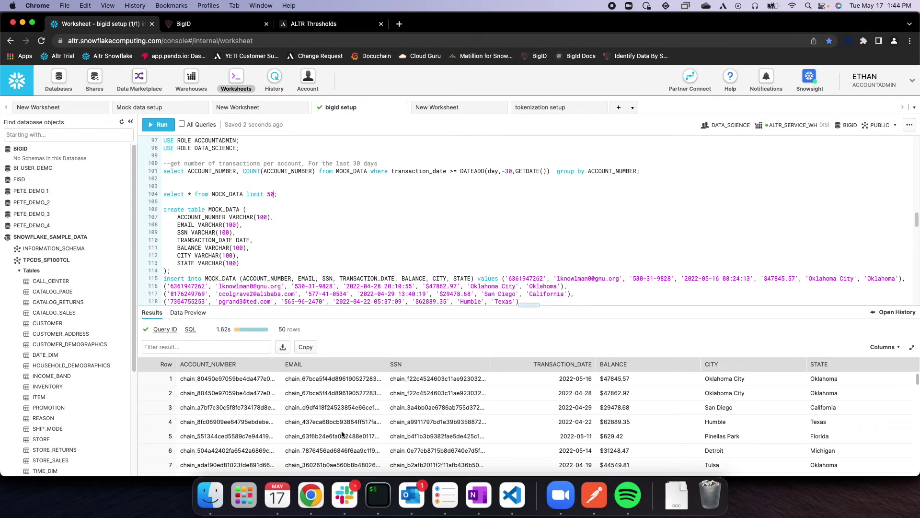